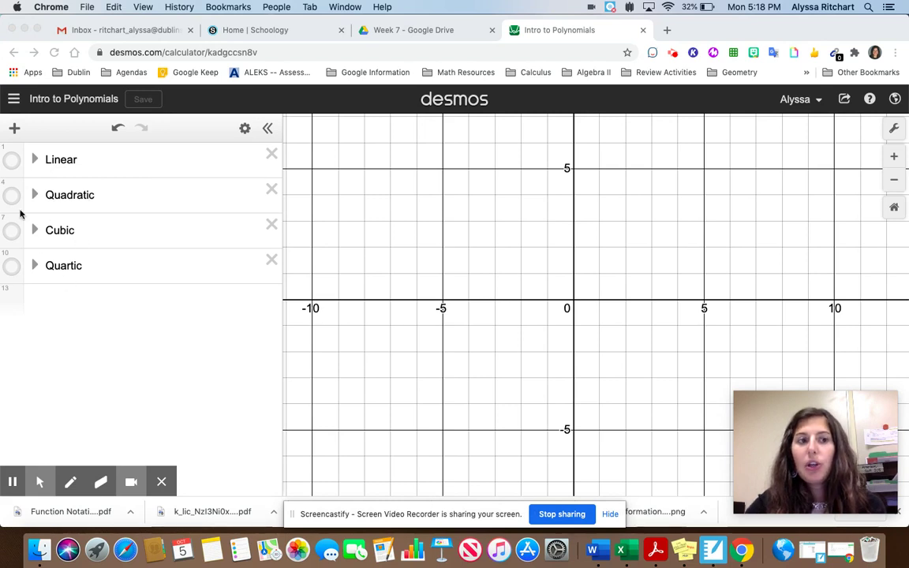
# Step: Turn on the Linear folder so the line y = x plots through the origin
pyautogui.click(12, 161)
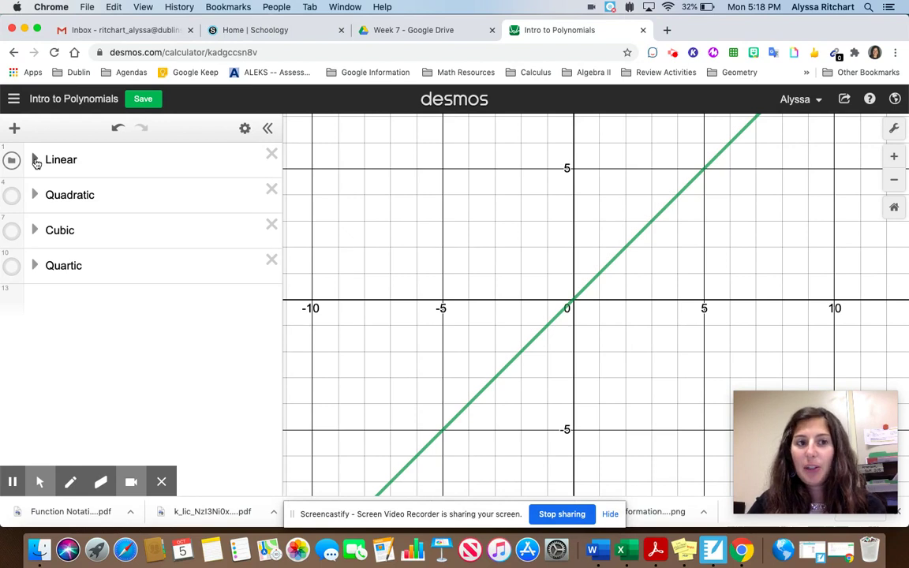
# Step: Fill the Linear table with x = −2, −1, 0, 1, 2 to plot f(x)=x points
pyautogui.click(36, 161)
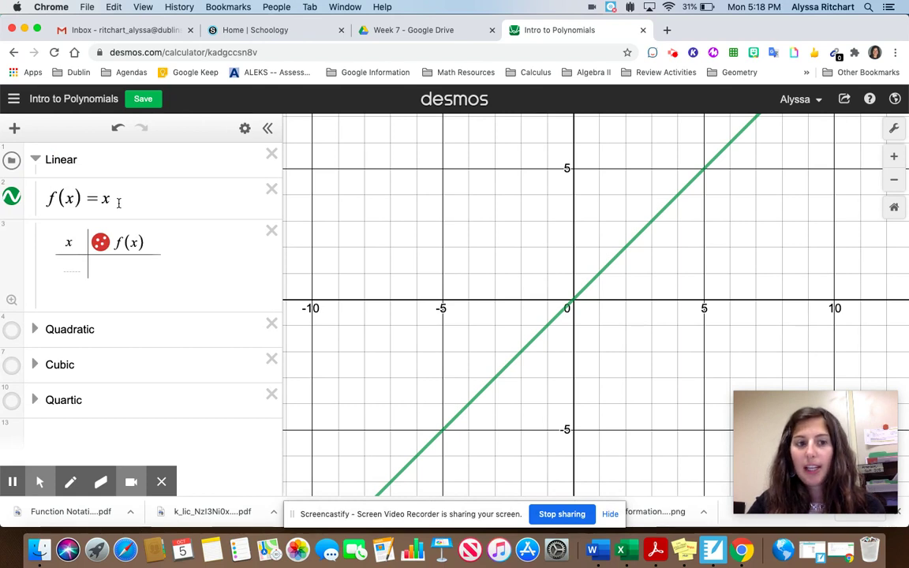
pyautogui.click(75, 263)
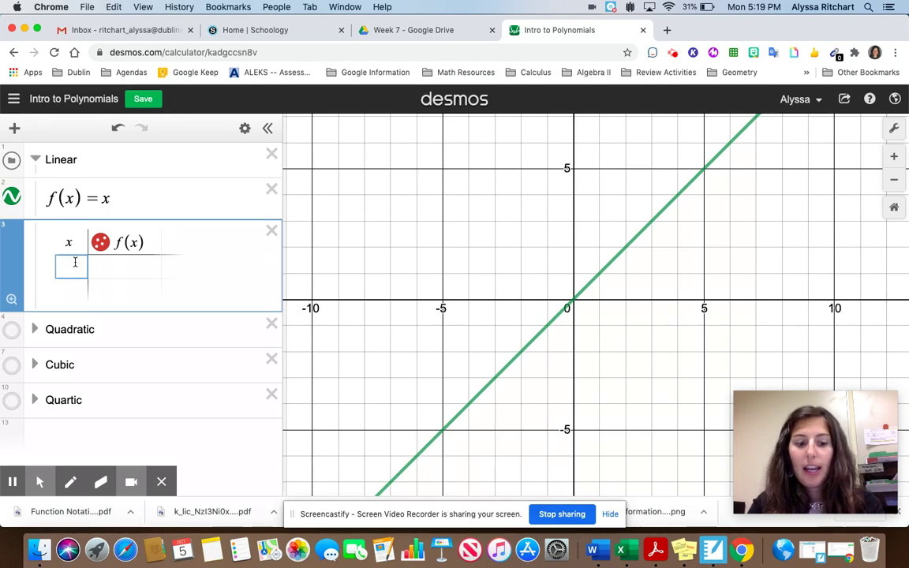
pyautogui.write('-2')
pyautogui.press('Return')
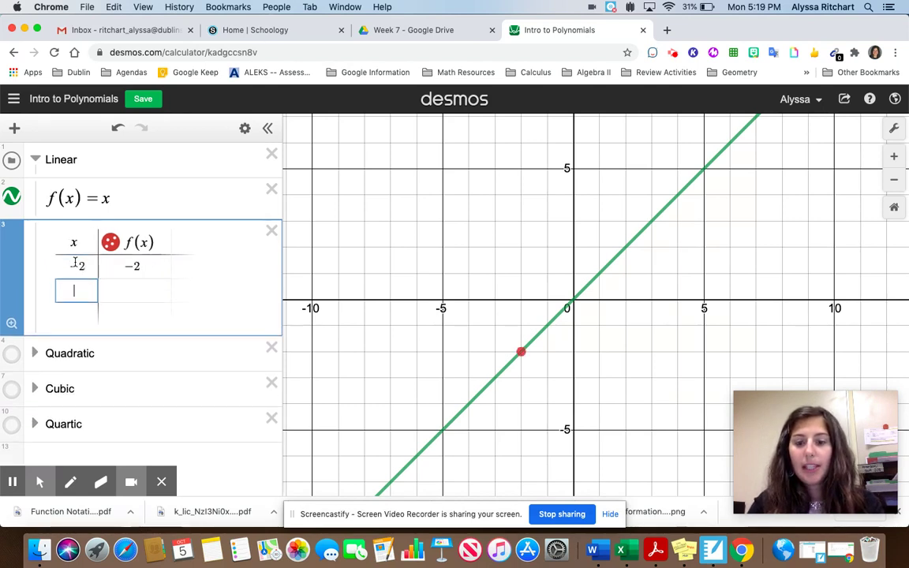
pyautogui.write('-2')
pyautogui.press('BackSpace')
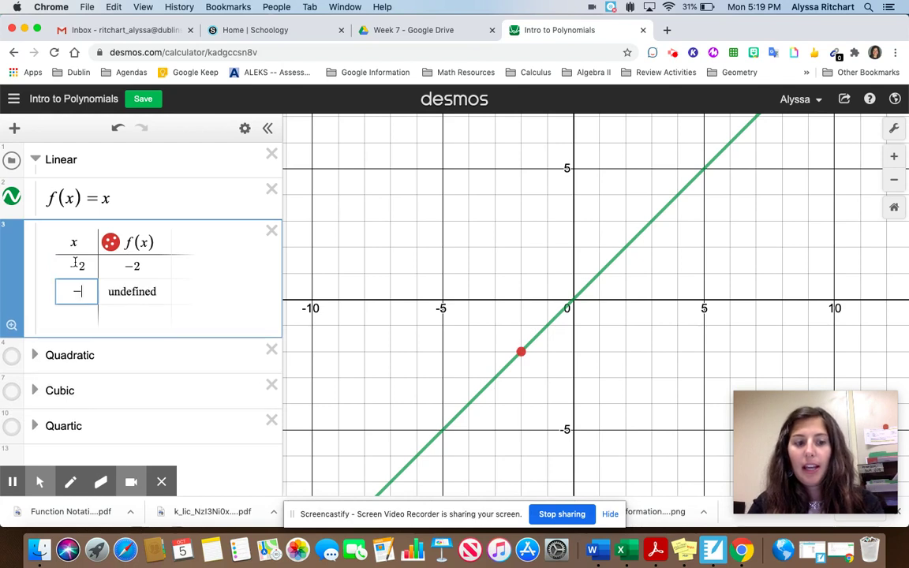
pyautogui.write('1')
pyautogui.press('Return')
pyautogui.write('0')
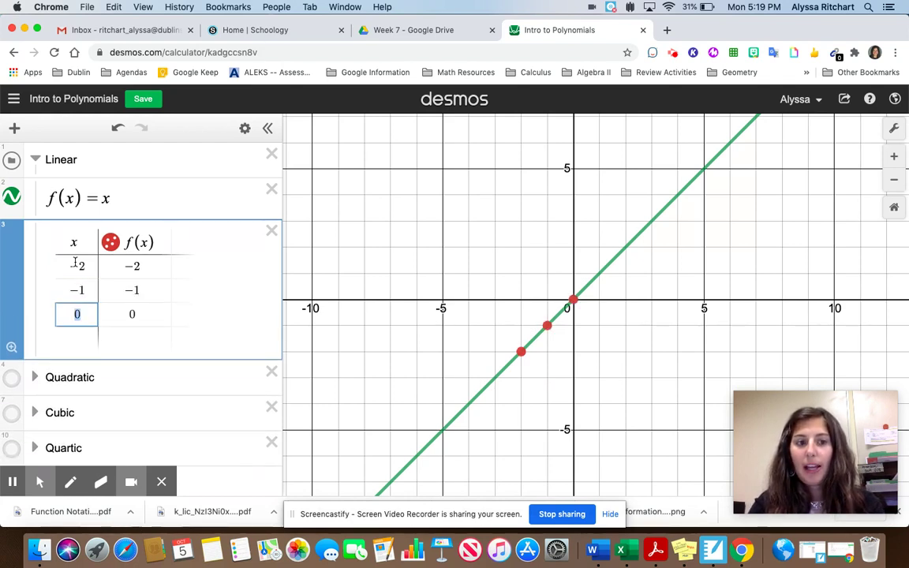
pyautogui.press('Return')
pyautogui.write('1')
pyautogui.press('Return')
pyautogui.write('2')
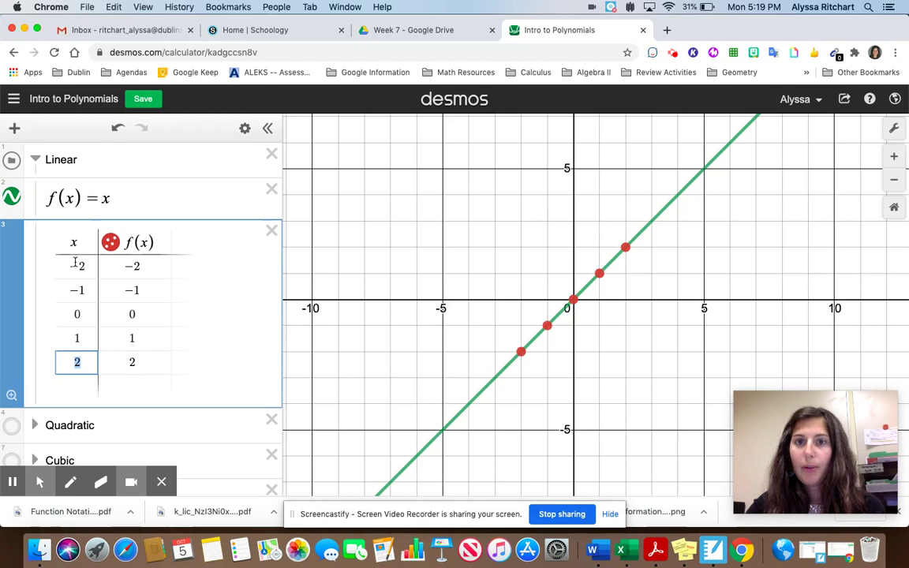
# Step: Hide f(x)=x and its table points, collapse Linear, and show the Quadratic parabola
pyautogui.click(11, 196)
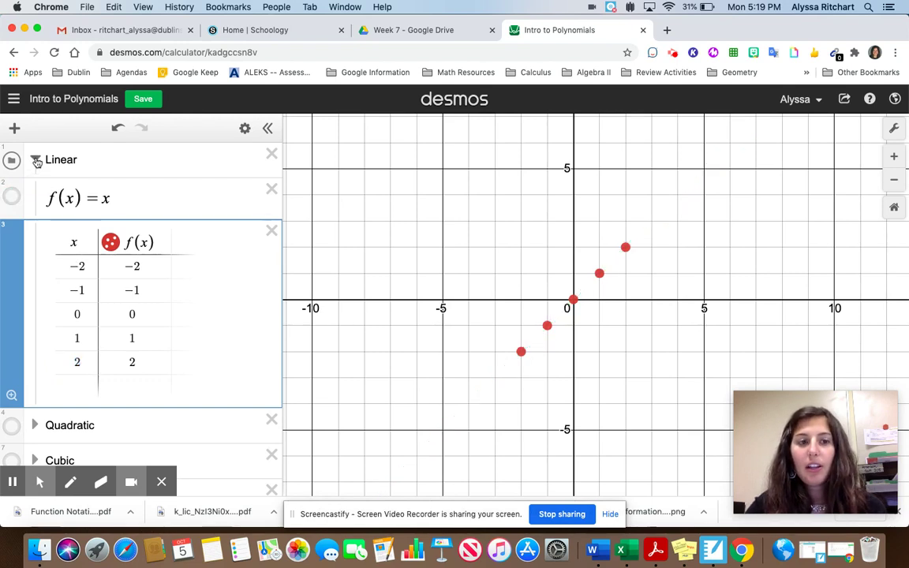
pyautogui.click(37, 161)
pyautogui.click(35, 159)
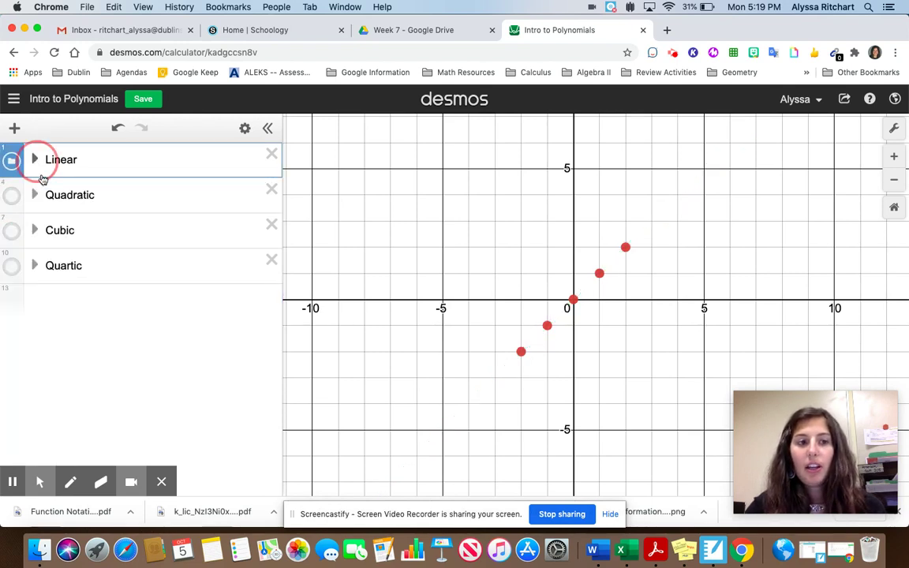
pyautogui.click(111, 248)
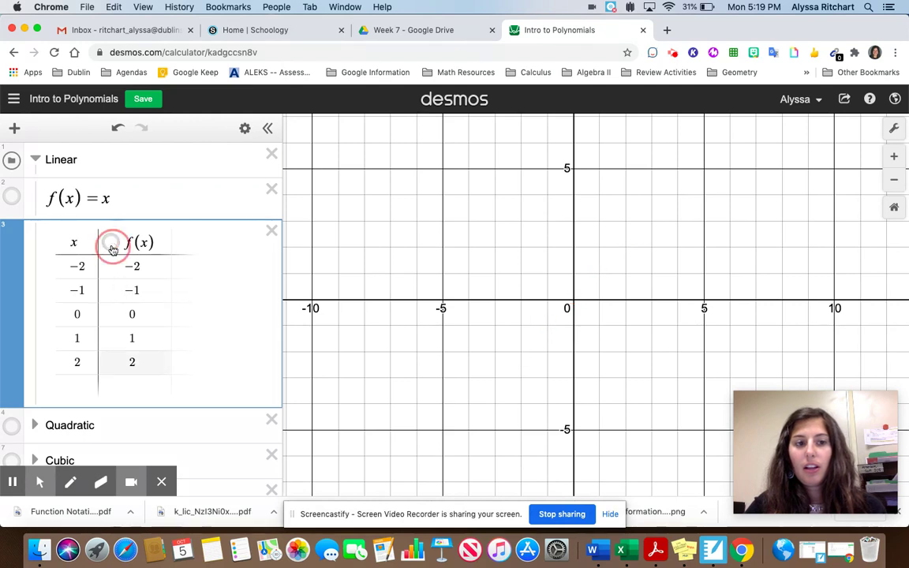
pyautogui.click(34, 159)
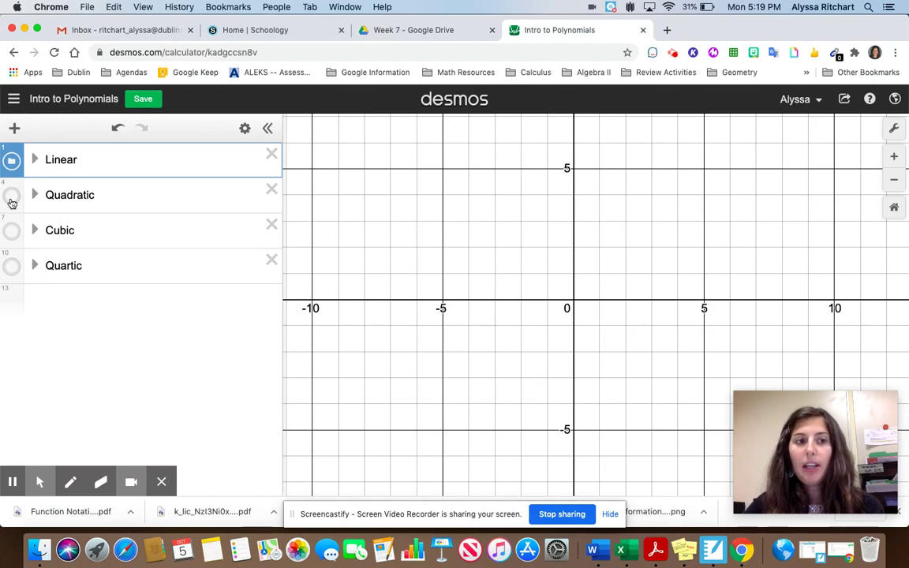
pyautogui.click(11, 198)
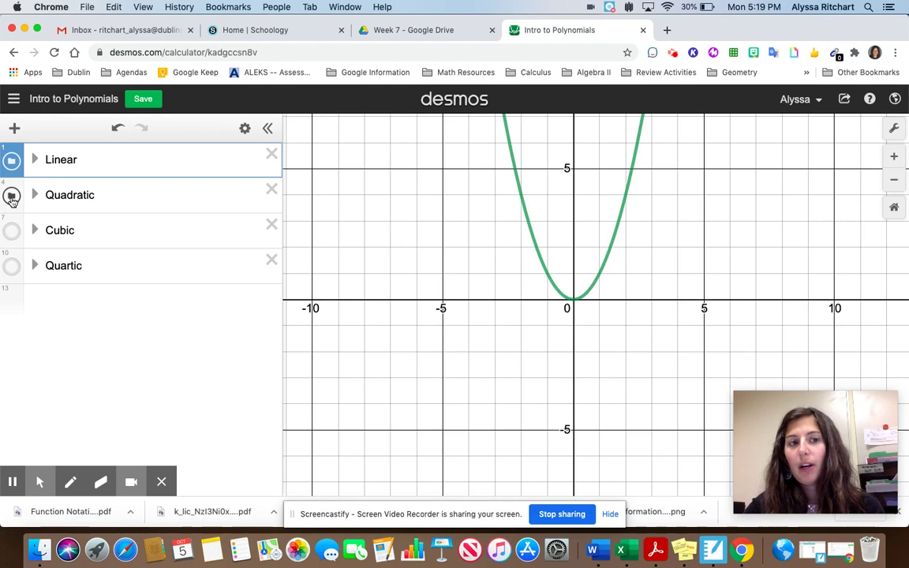
# Step: Enter x = −2, −1, 0, 1, 2 in the Quadratic table, plotting points 4, 1, 0, 1, 4
pyautogui.click(34, 195)
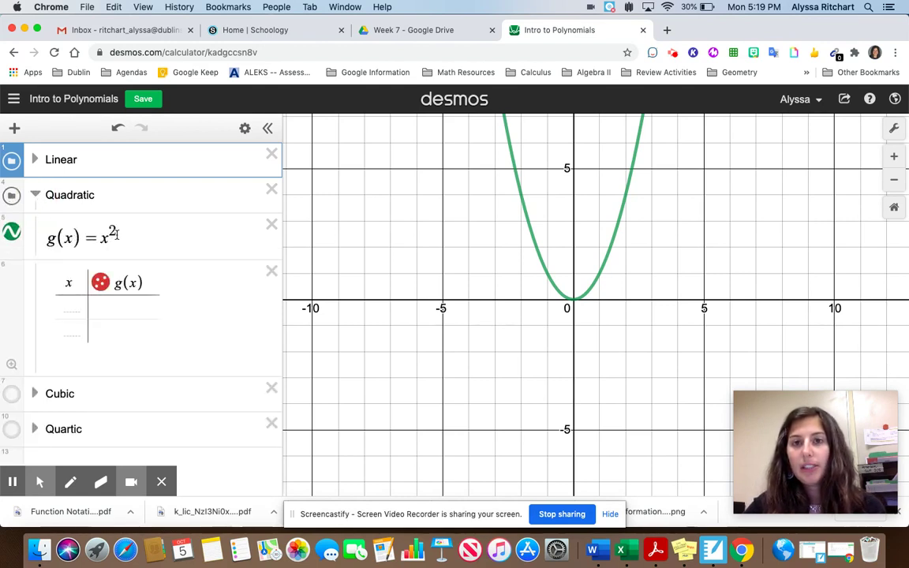
pyautogui.click(79, 304)
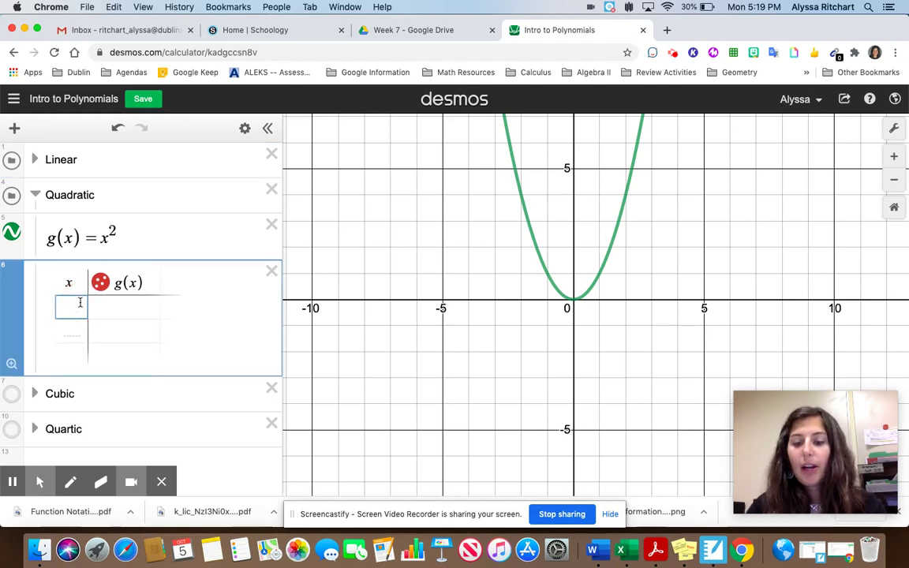
pyautogui.write('-2')
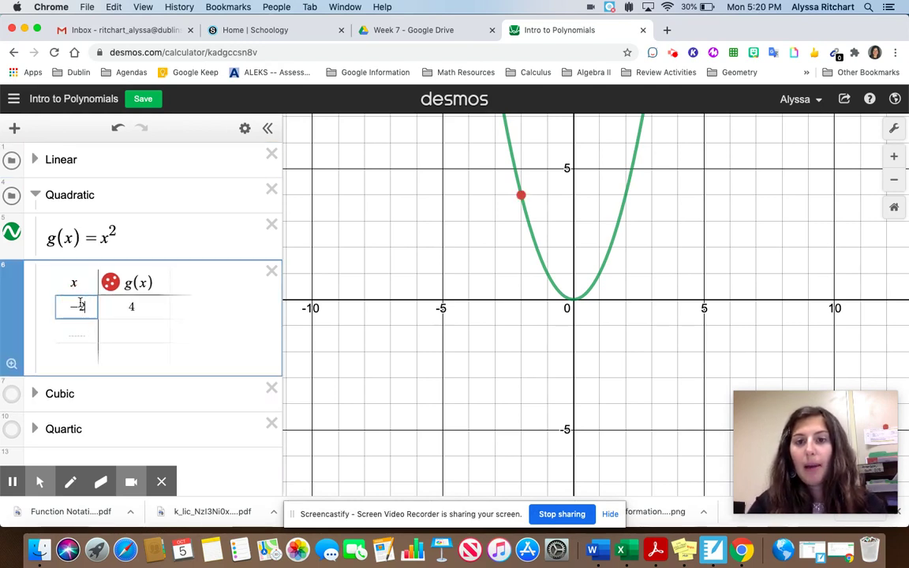
pyautogui.press('Return')
pyautogui.write('-1')
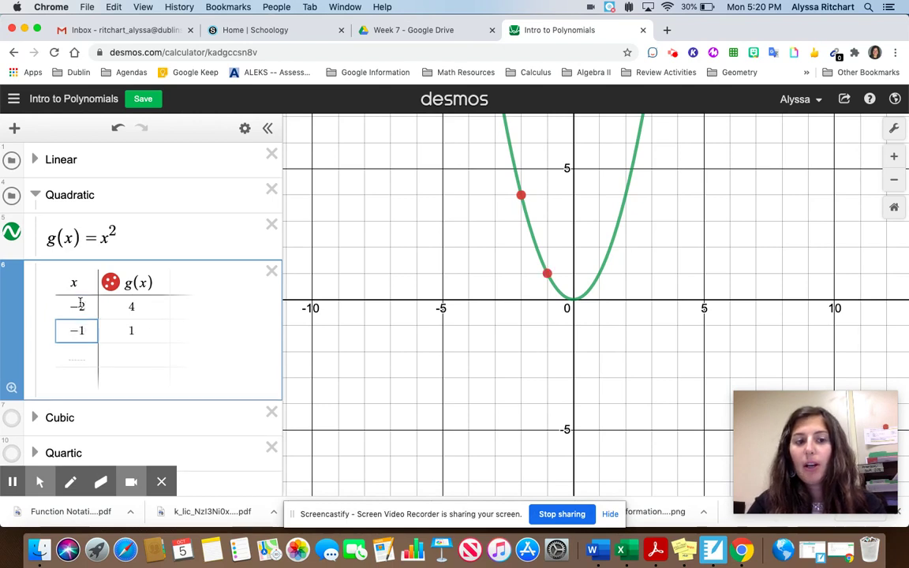
pyautogui.press('Return')
pyautogui.write('0')
pyautogui.press('Return')
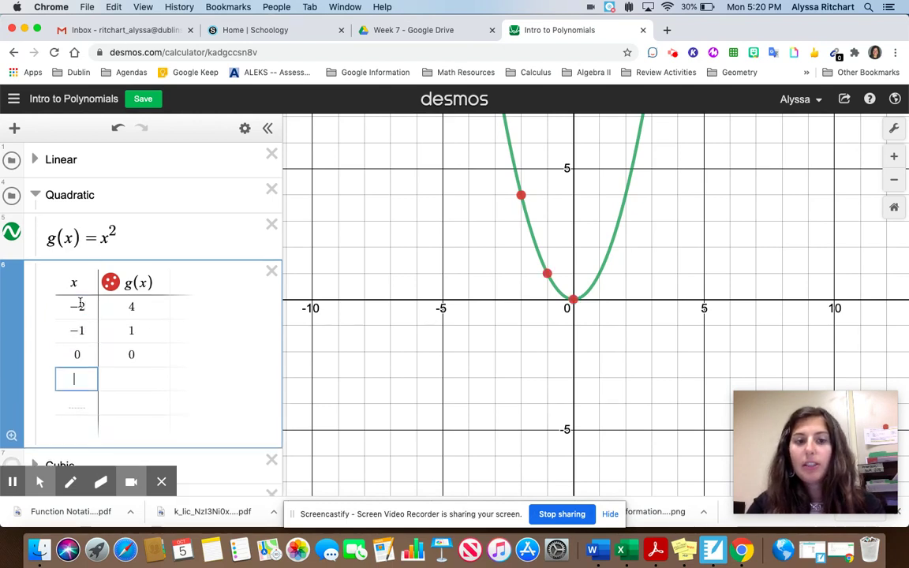
pyautogui.write('1')
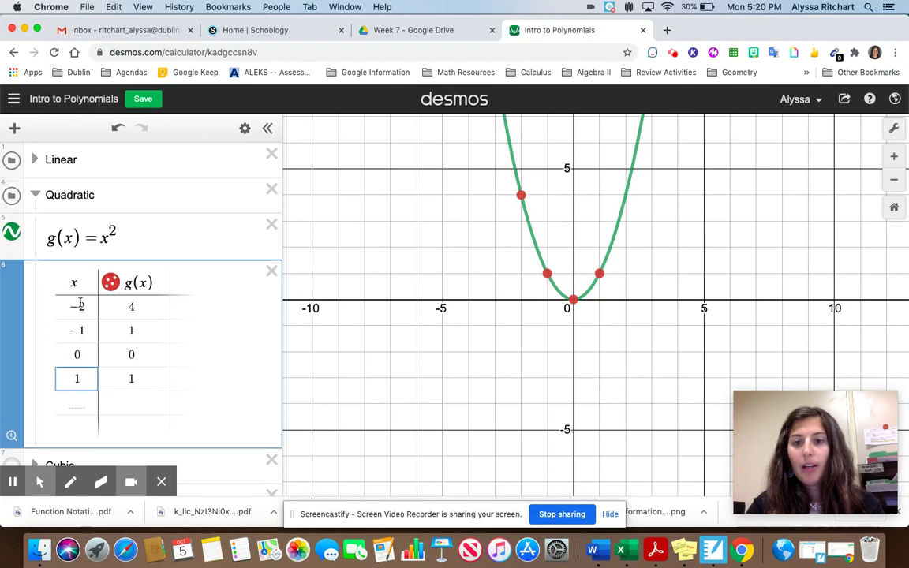
pyautogui.press('Return')
pyautogui.write('2')
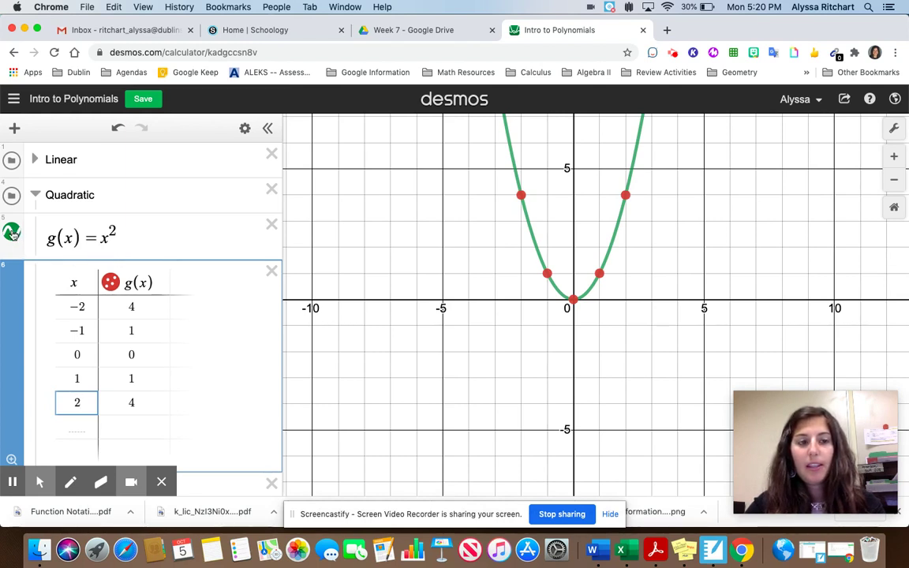
# Step: Hide the g(x) parabola, collapse the Quadratic folder, and expand the Cubic folder
pyautogui.scroll(-1, 12, 240)
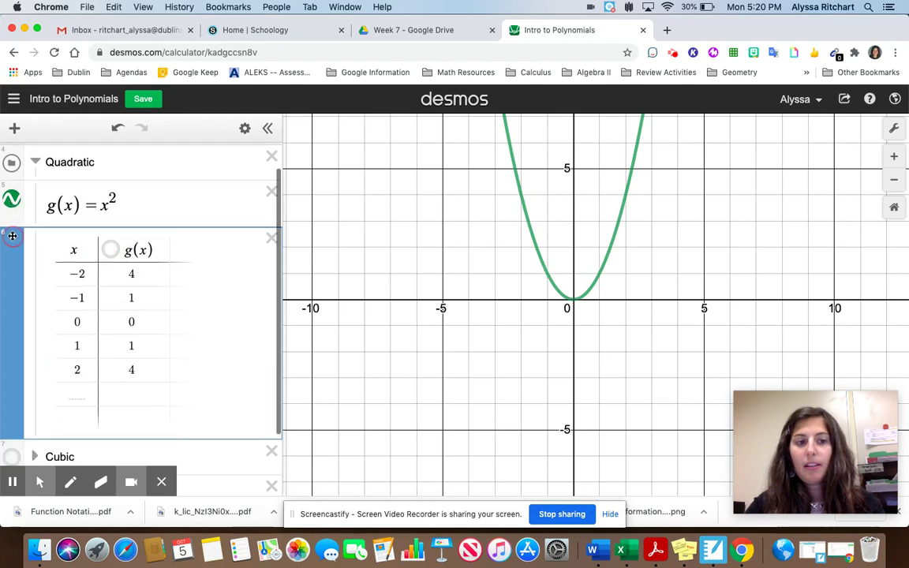
pyautogui.click(13, 208)
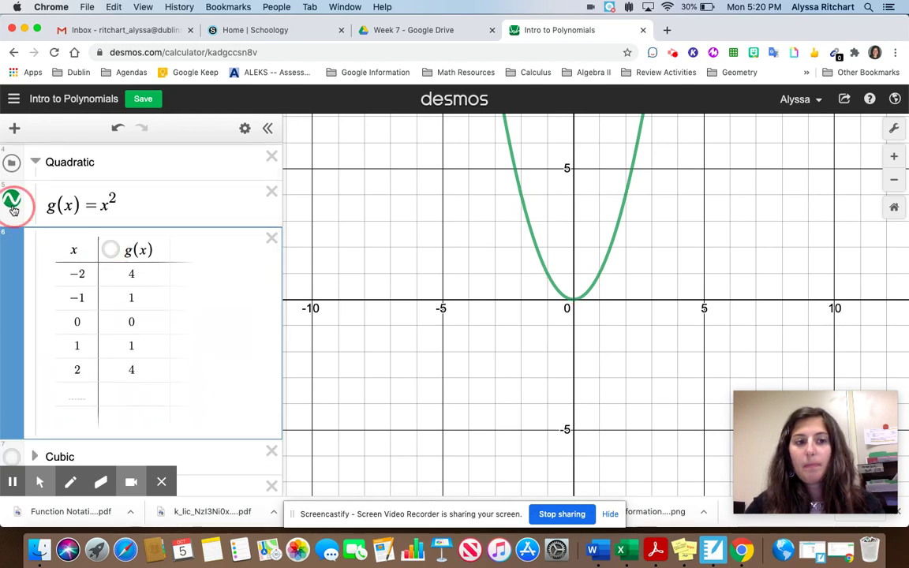
pyautogui.click(31, 160)
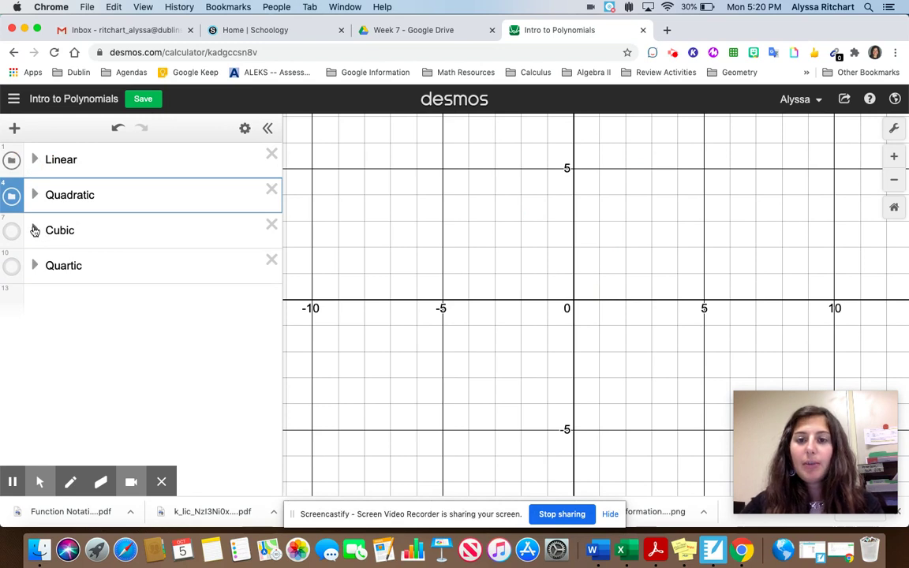
pyautogui.click(35, 229)
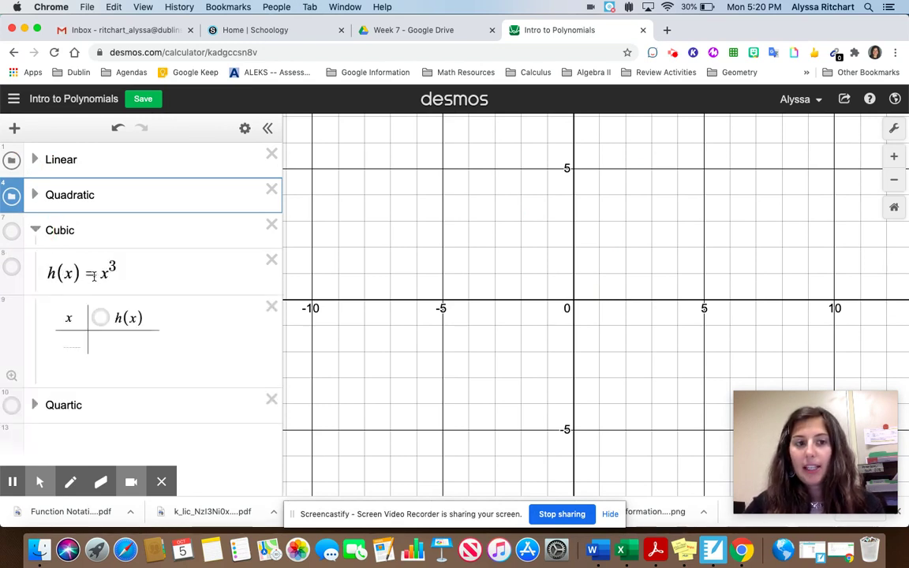
# Step: Show h(x)=x³ and fill its table with x = −2 to 2, giving −8, −1, 0, 1, 8
pyautogui.click(11, 229)
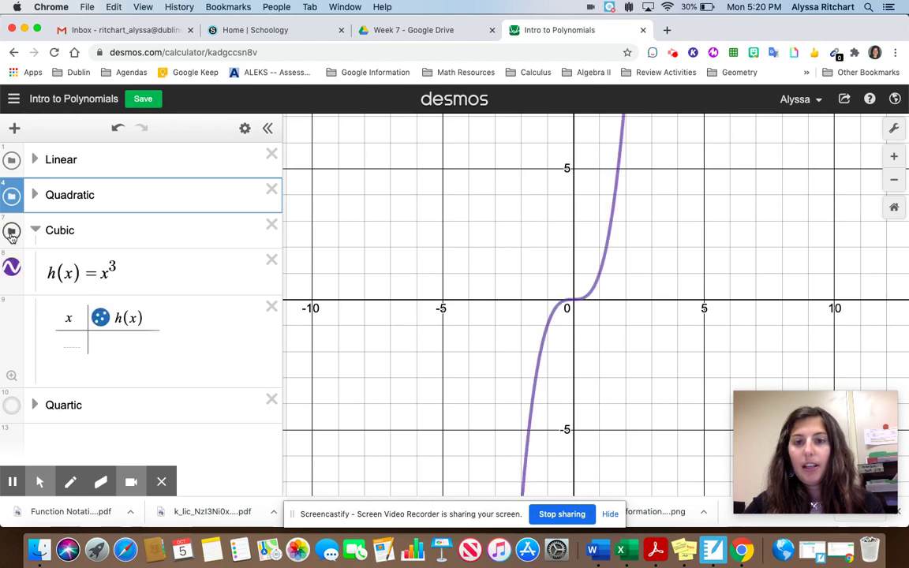
pyautogui.click(80, 337)
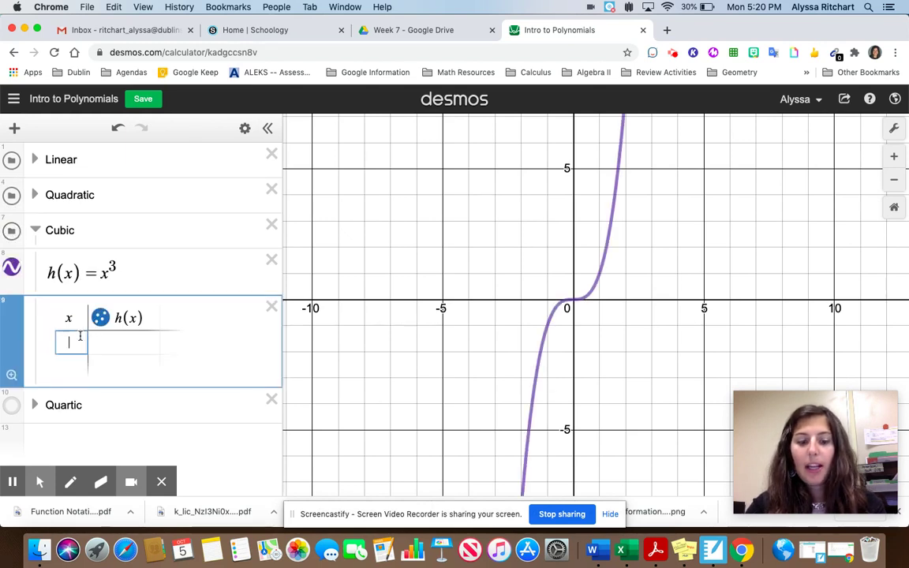
pyautogui.write('-2')
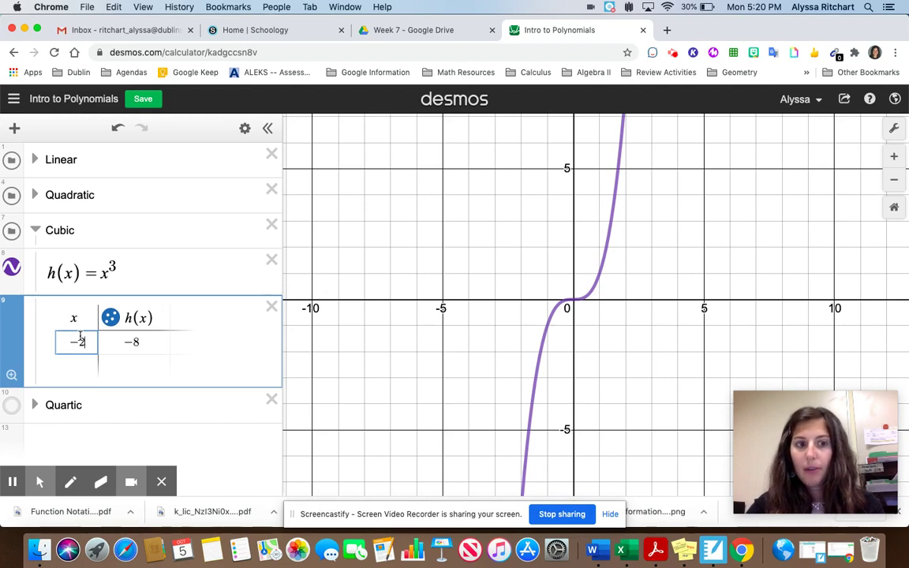
pyautogui.press('Return')
pyautogui.write('-1')
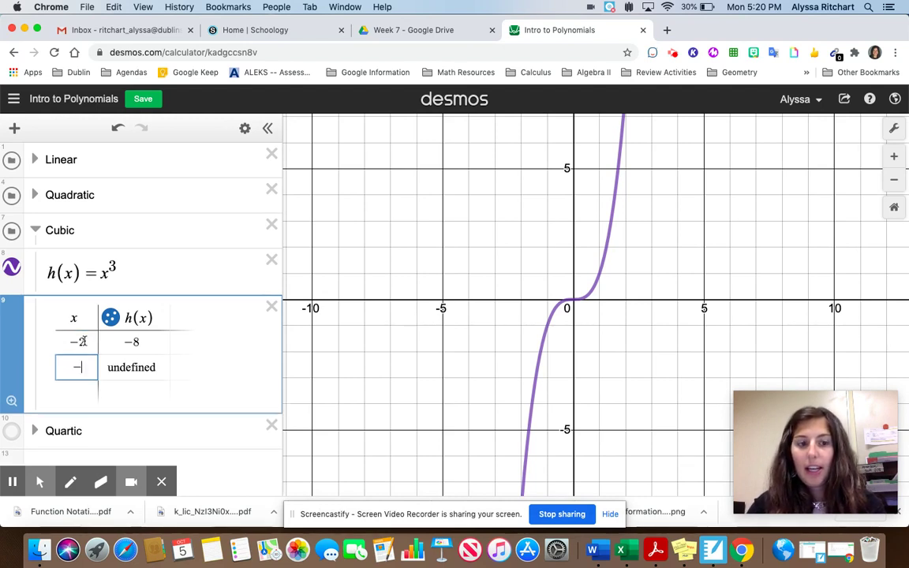
pyautogui.press('Return')
pyautogui.write('0')
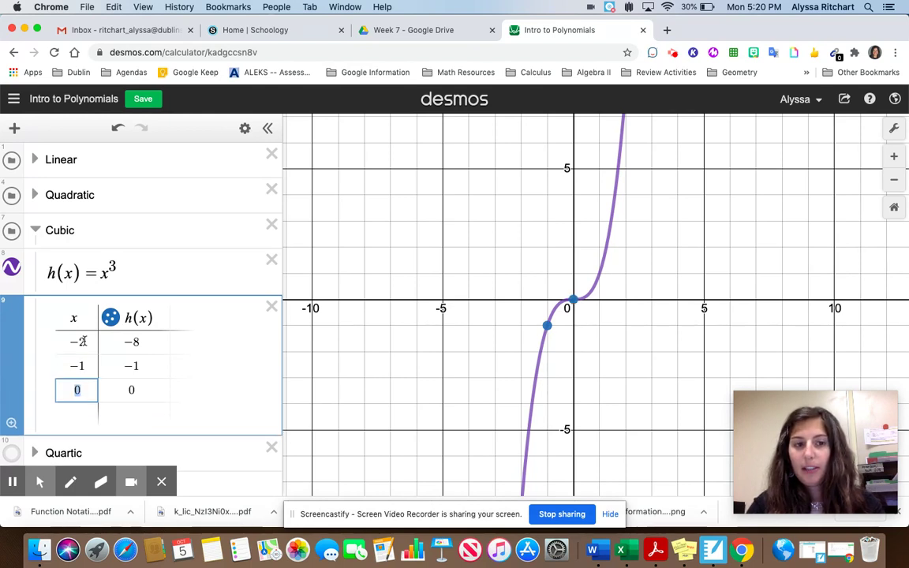
pyautogui.press('Return')
pyautogui.write('1')
pyautogui.press('Return')
pyautogui.write('2')
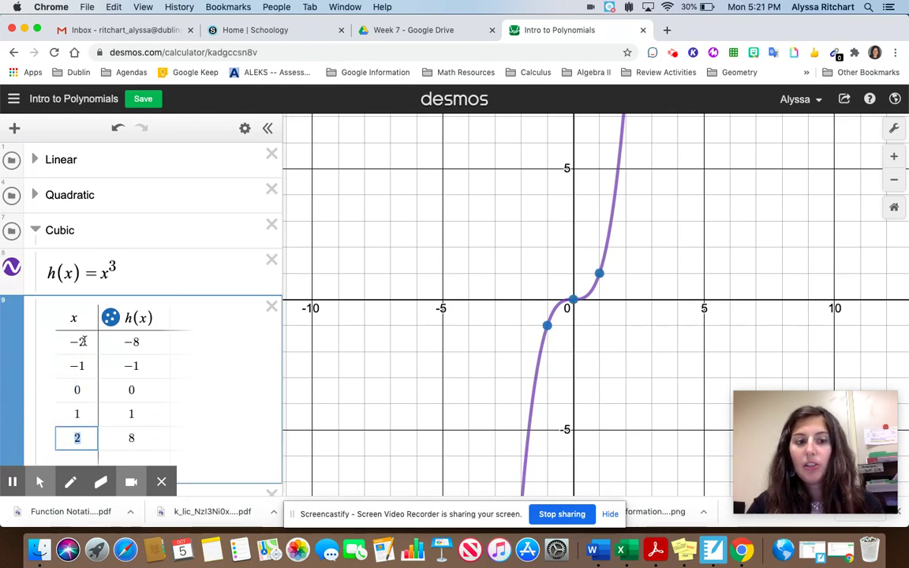
pyautogui.scroll(-5, 357, 245)
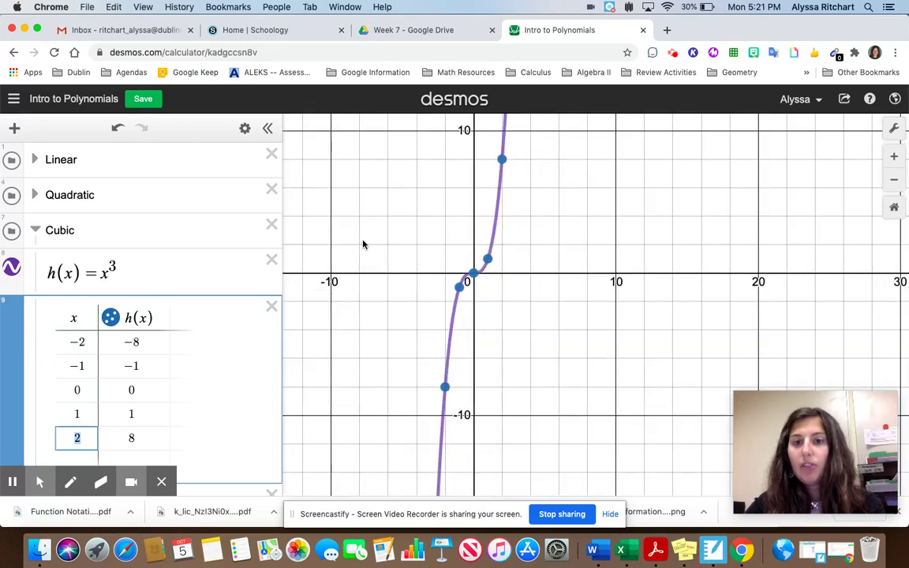
pyautogui.moveTo(563, 248); pyautogui.dragTo(681, 249)
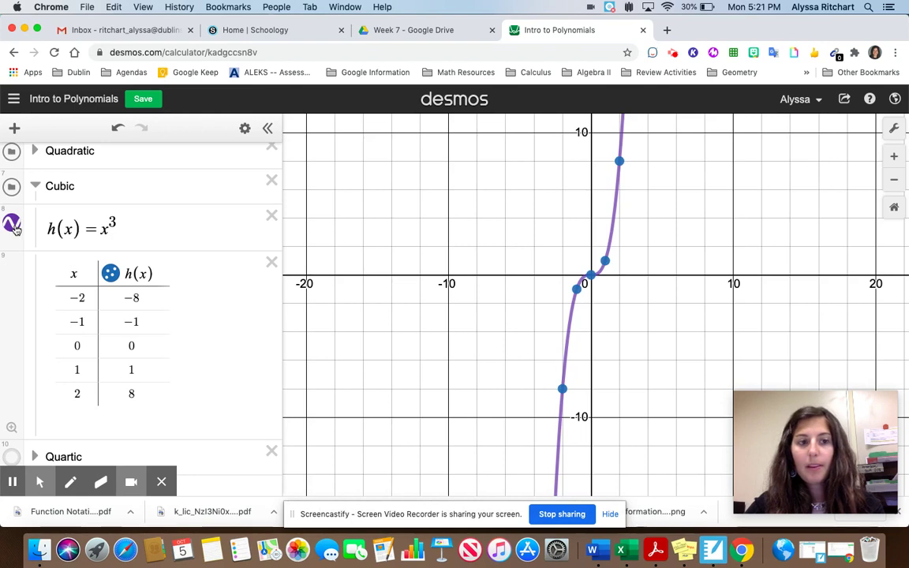
# Step: Hide the cubic curve and points, collapse Cubic, and graph k(x)=x⁴ in the Quartic folder
pyautogui.click(111, 273)
pyautogui.click(14, 226)
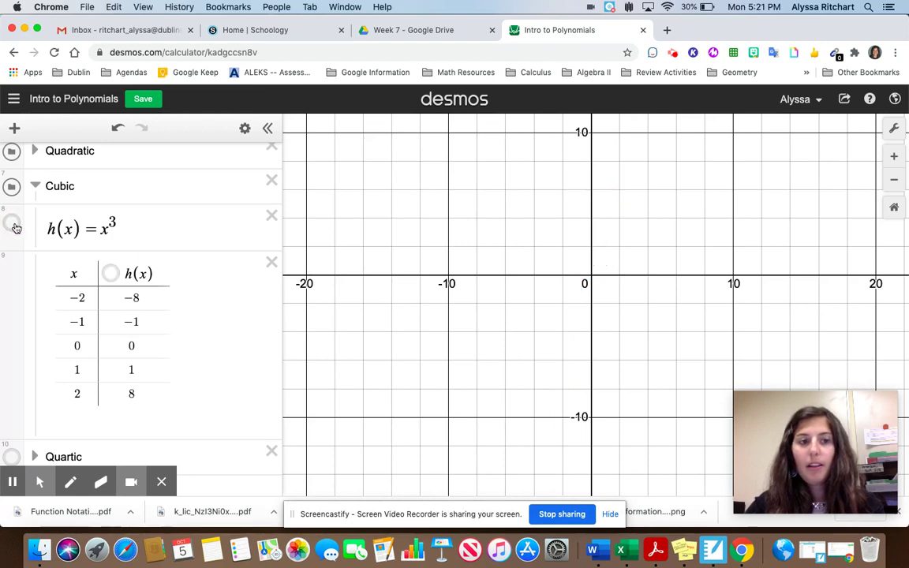
pyautogui.click(34, 186)
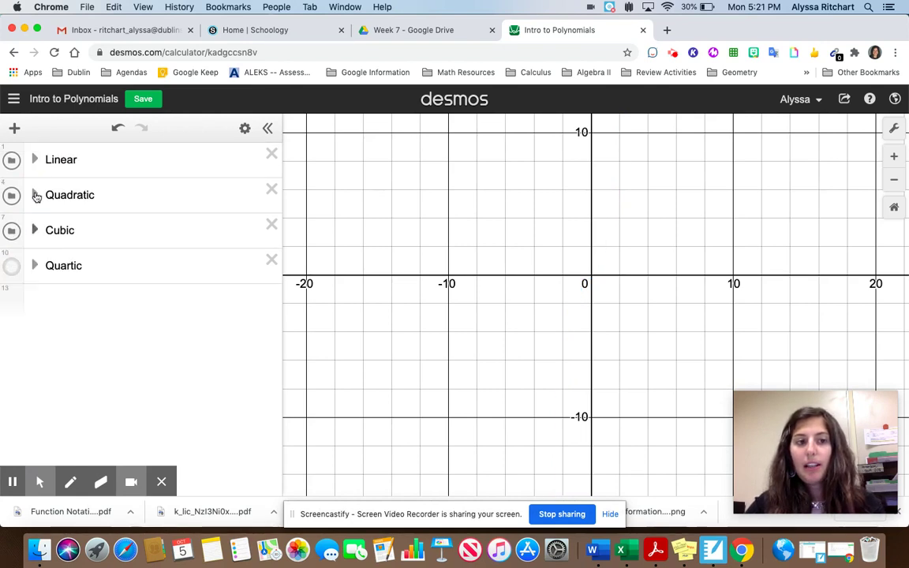
pyautogui.click(35, 265)
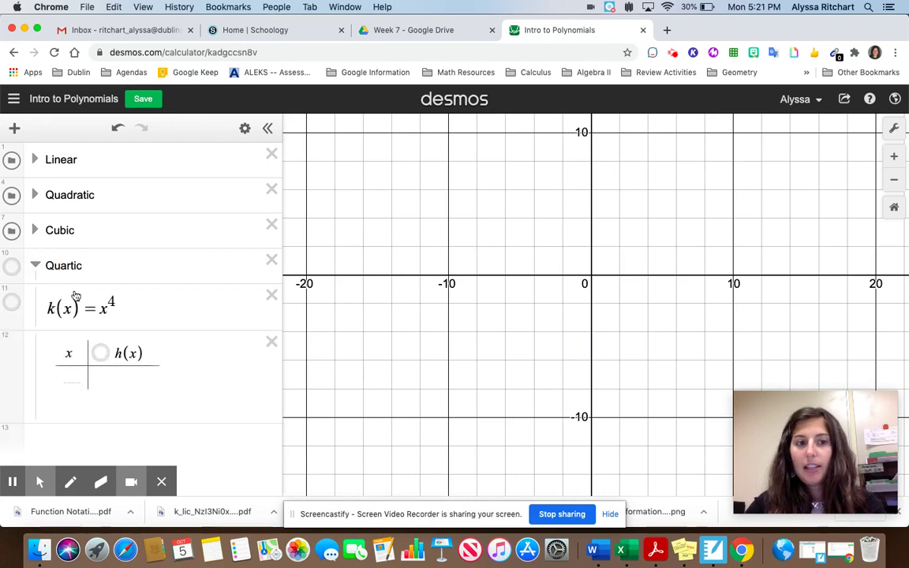
pyautogui.click(13, 306)
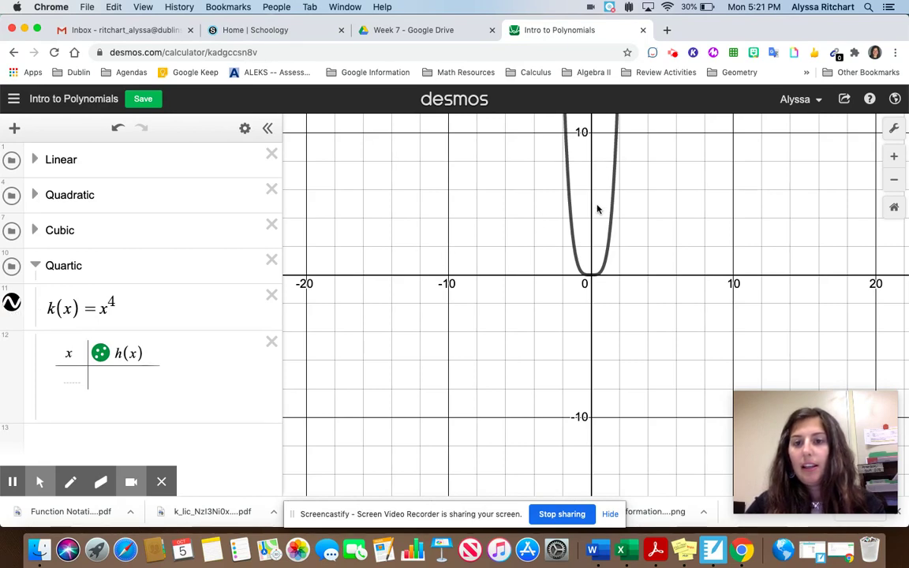
pyautogui.scroll(5, 623, 263)
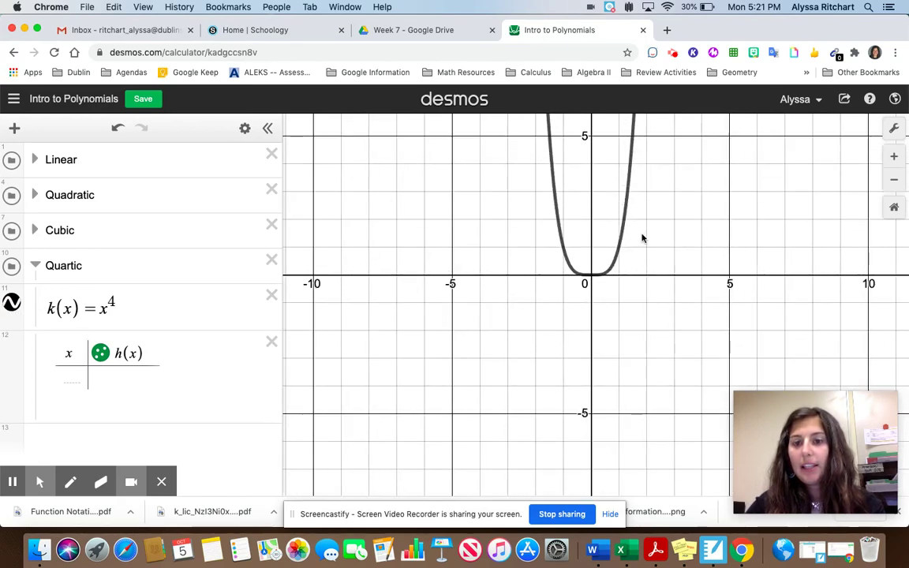
pyautogui.moveTo(643, 238); pyautogui.dragTo(636, 348)
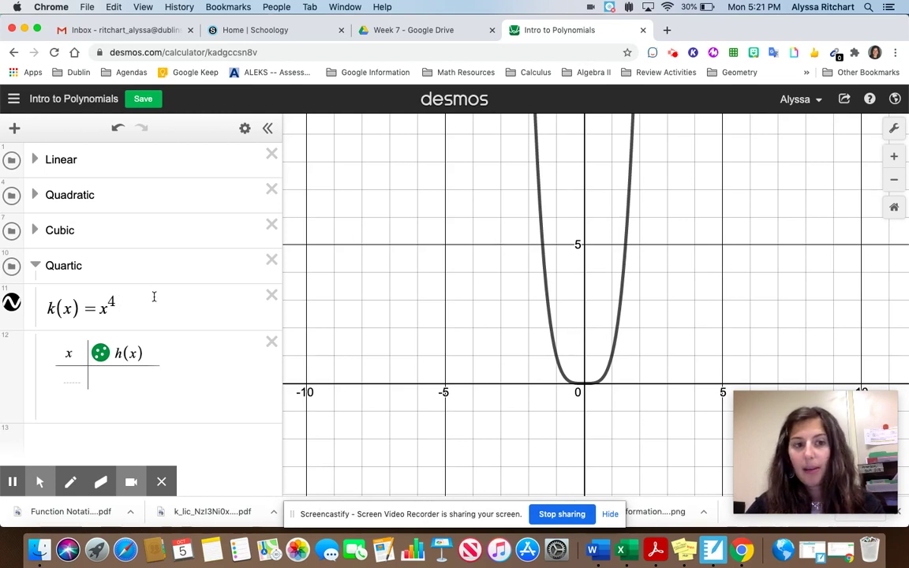
# Step: Fill the Quartic table with x = −2 to 2, plotting k(x) values 16, 1, 0, 1, 16
pyautogui.click(77, 370)
pyautogui.write('-2')
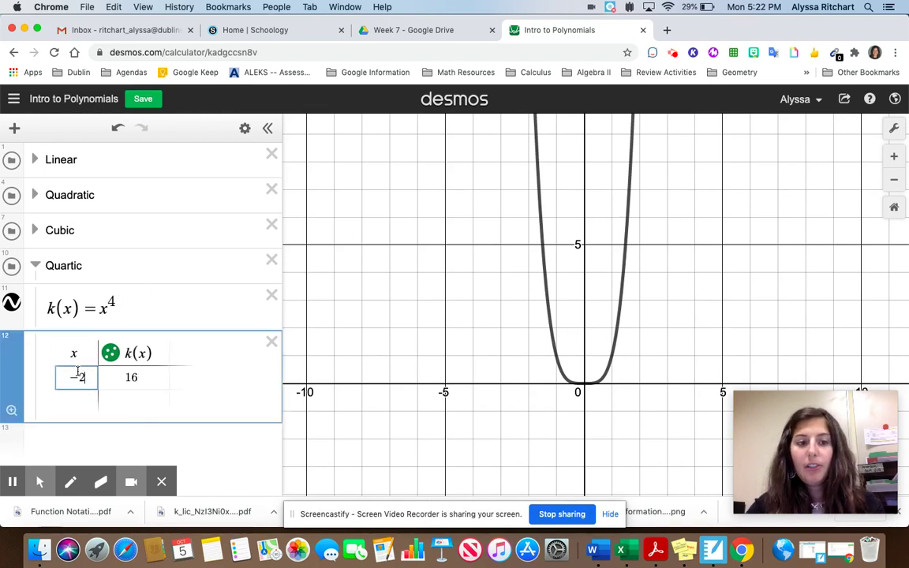
pyautogui.press('Return')
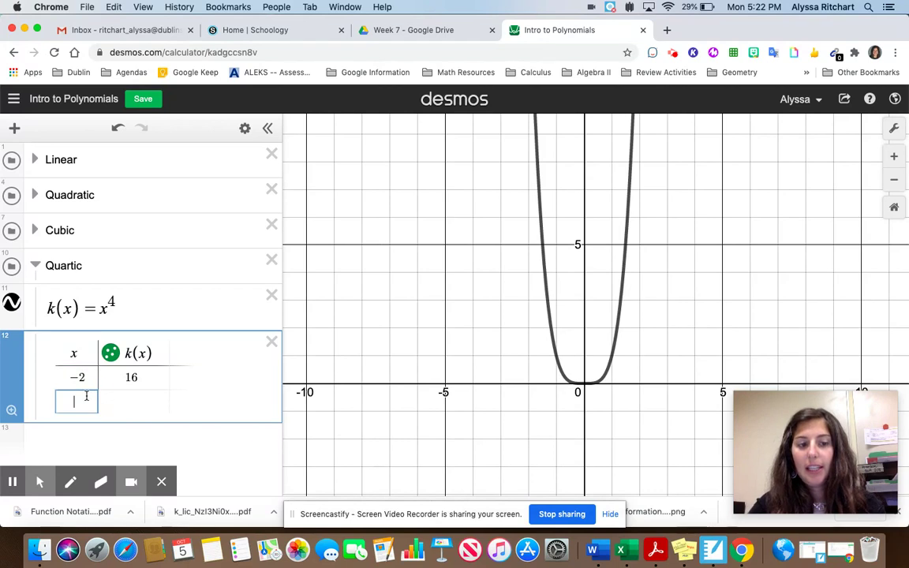
pyautogui.write('-1')
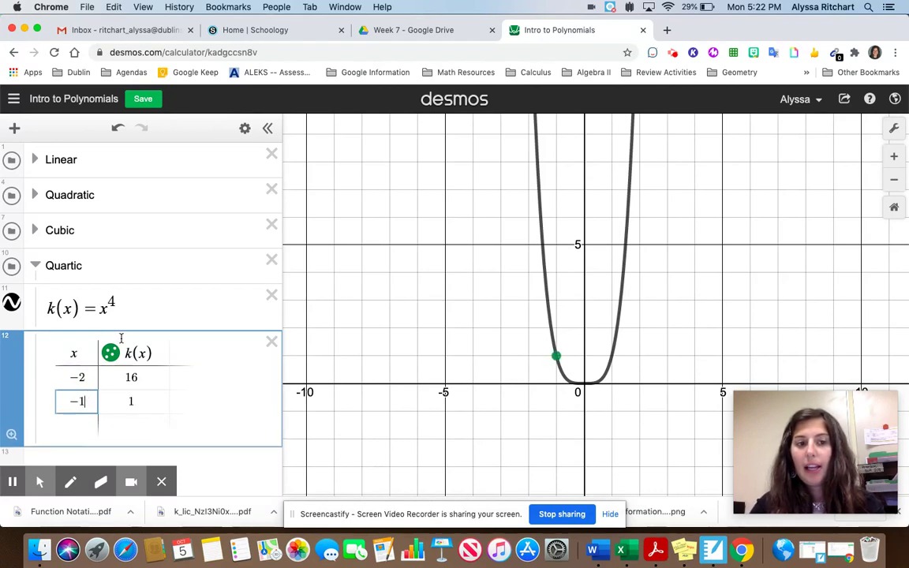
pyautogui.press('Return')
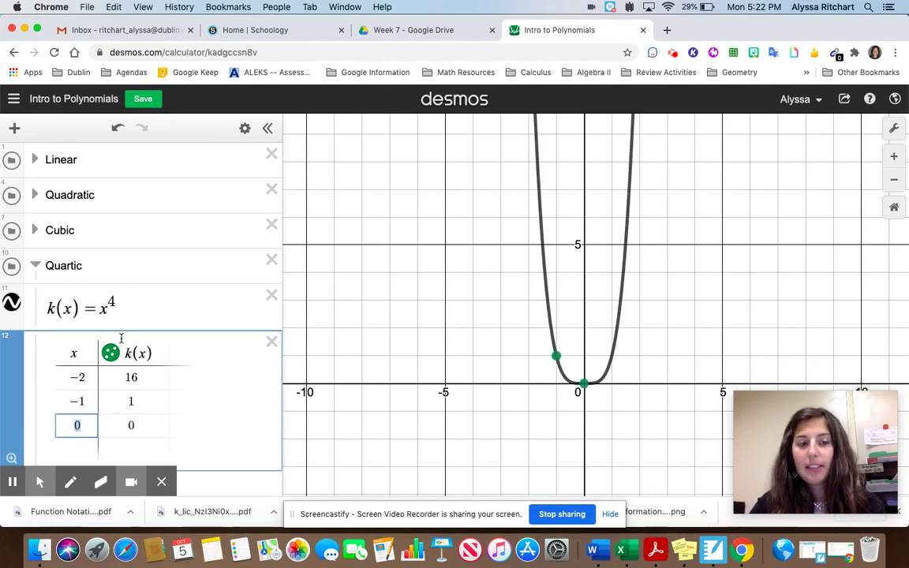
pyautogui.press('Return')
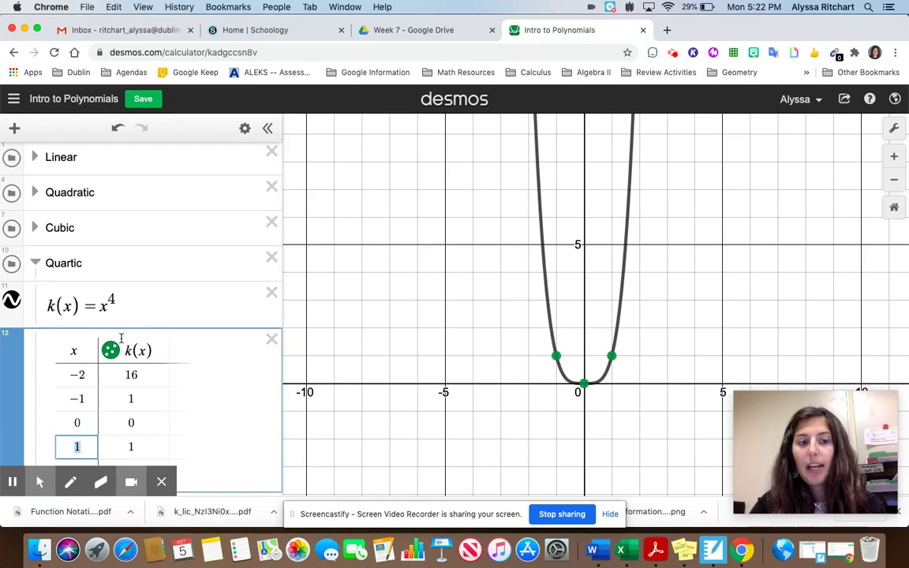
pyautogui.press('Return')
pyautogui.scroll(-4, 504, 296)
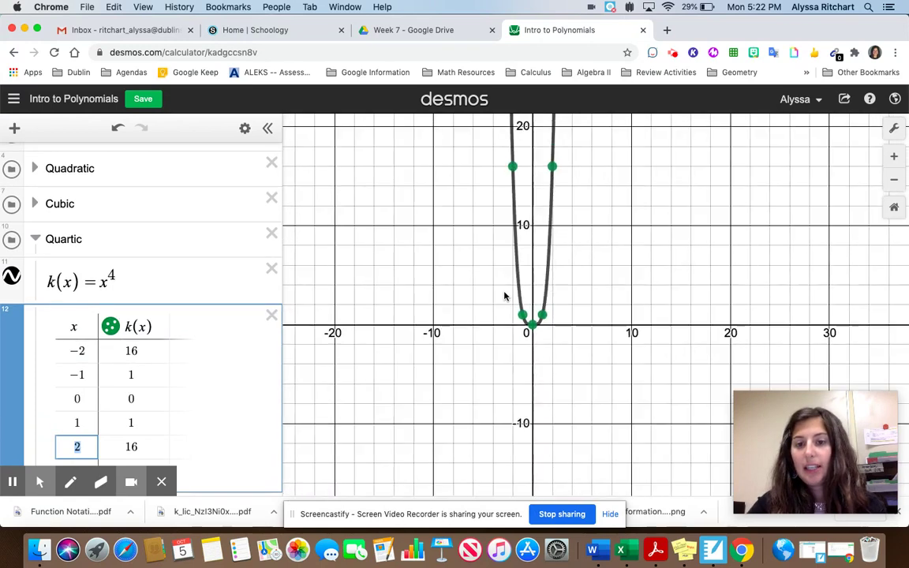
pyautogui.scroll(-3, 504, 296)
pyautogui.moveTo(603, 250); pyautogui.dragTo(650, 298)
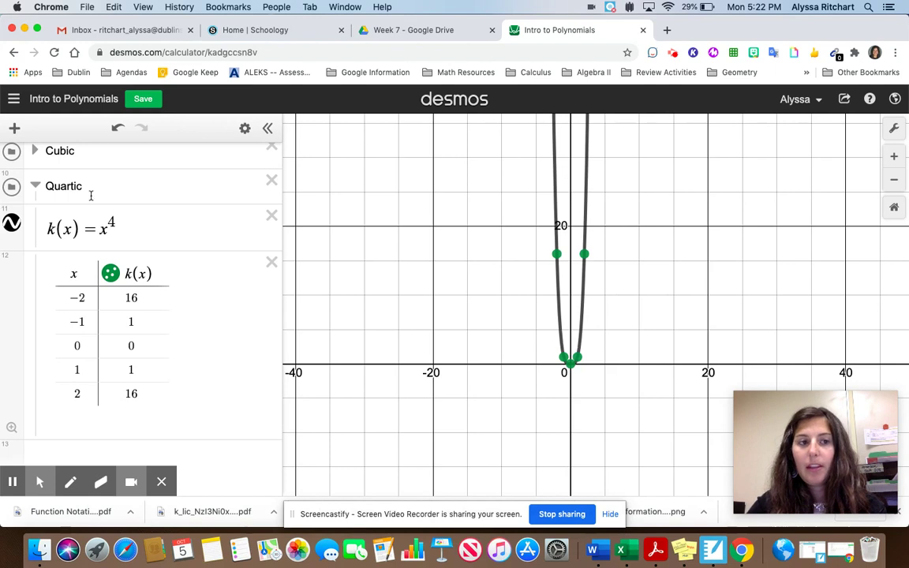
# Step: Hide the k(x) quartic curve and its table points, leaving the Quartic folder collapsed
pyautogui.click(12, 225)
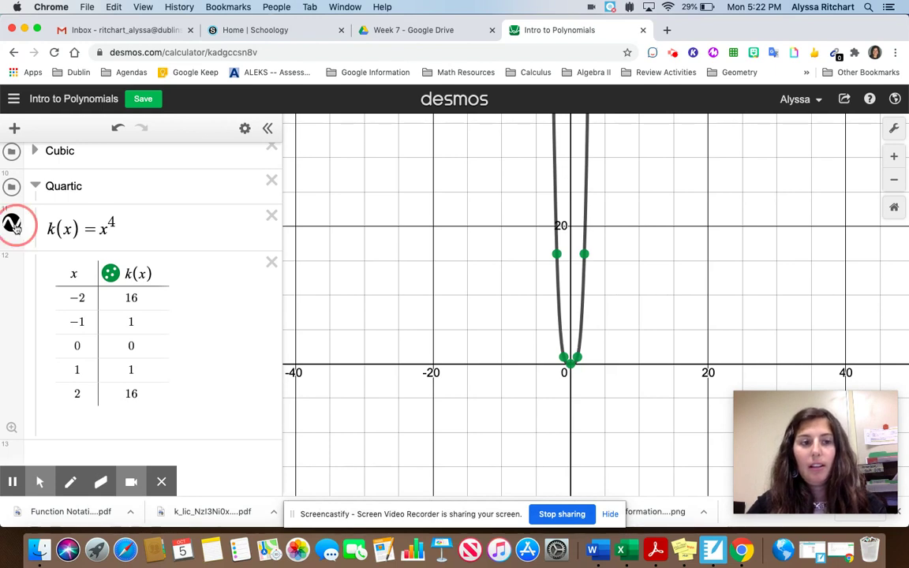
pyautogui.click(36, 187)
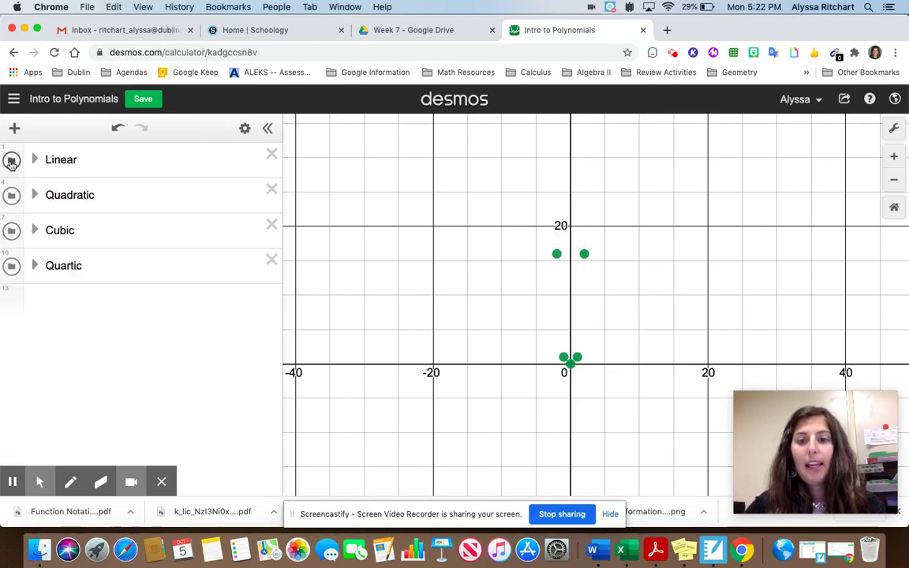
pyautogui.click(34, 265)
pyautogui.click(111, 353)
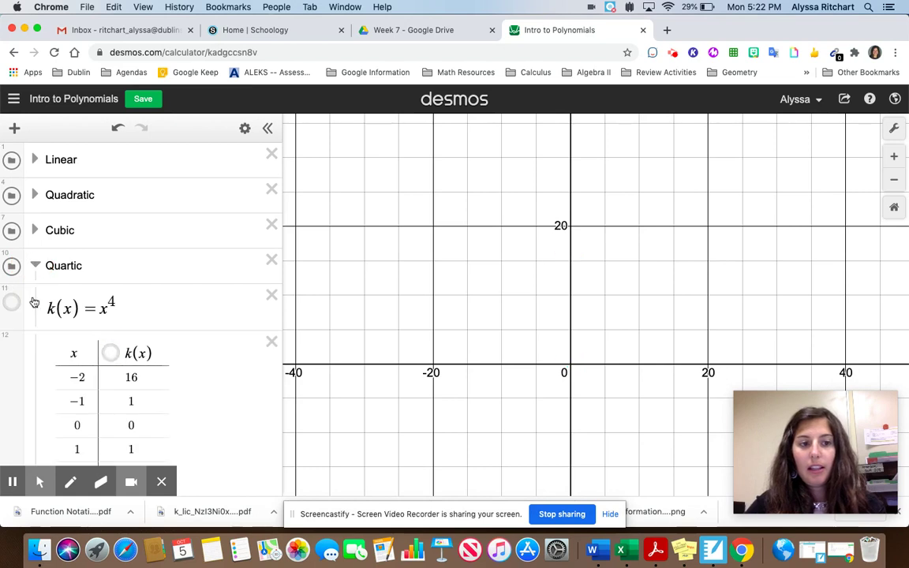
pyautogui.click(34, 265)
pyautogui.click(14, 161)
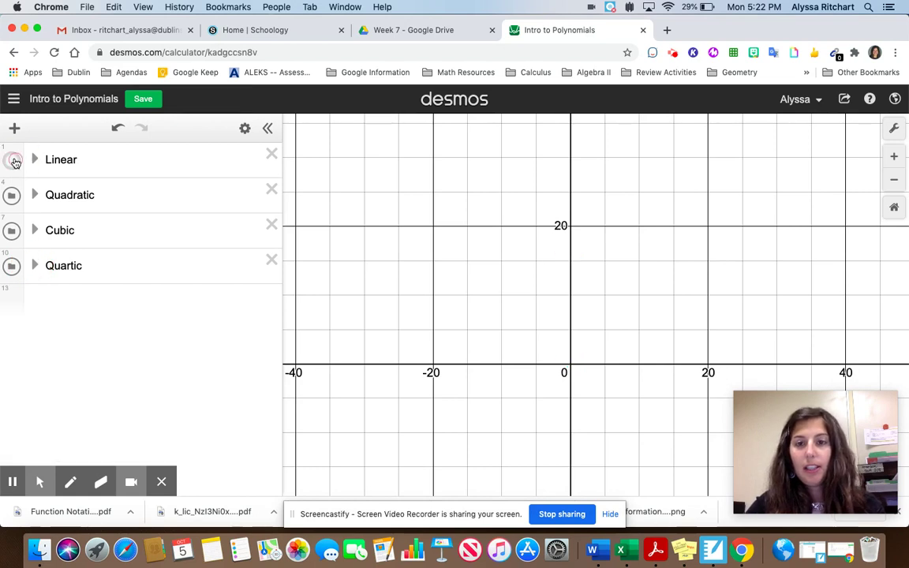
# Step: Turn on f(x)=x and h(x)=x³ together, with the Linear and Cubic folders collapsed
pyautogui.click(34, 159)
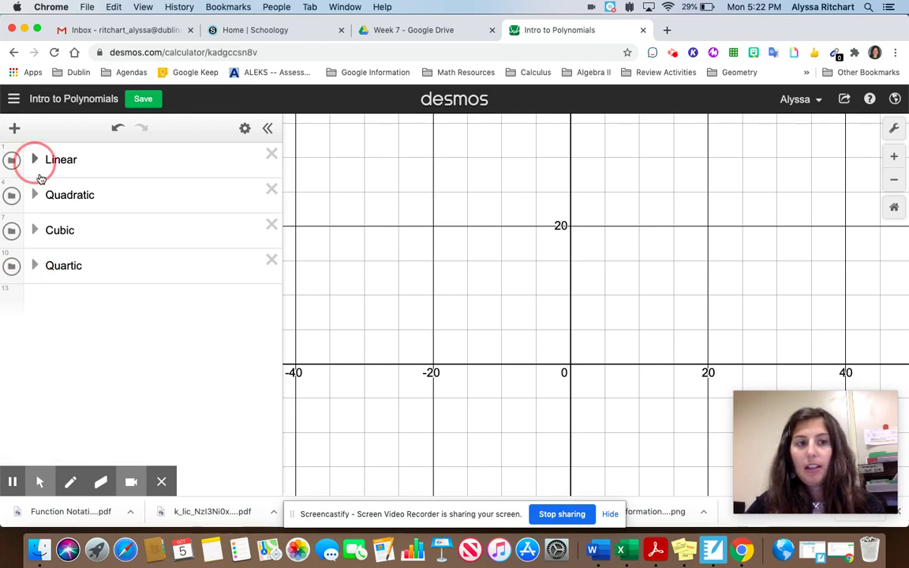
pyautogui.click(12, 198)
pyautogui.click(34, 159)
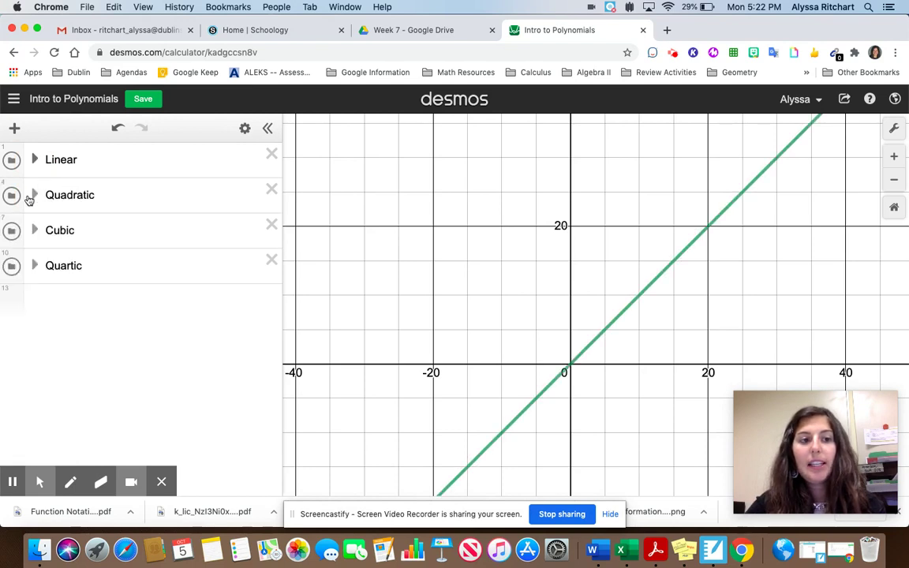
pyautogui.click(35, 230)
pyautogui.click(11, 267)
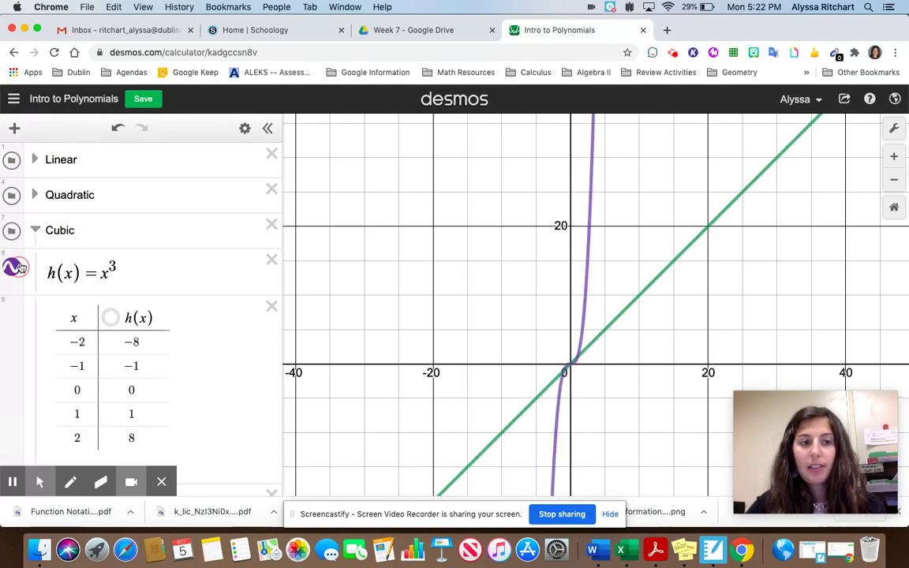
pyautogui.click(35, 230)
pyautogui.scroll(5, 432, 349)
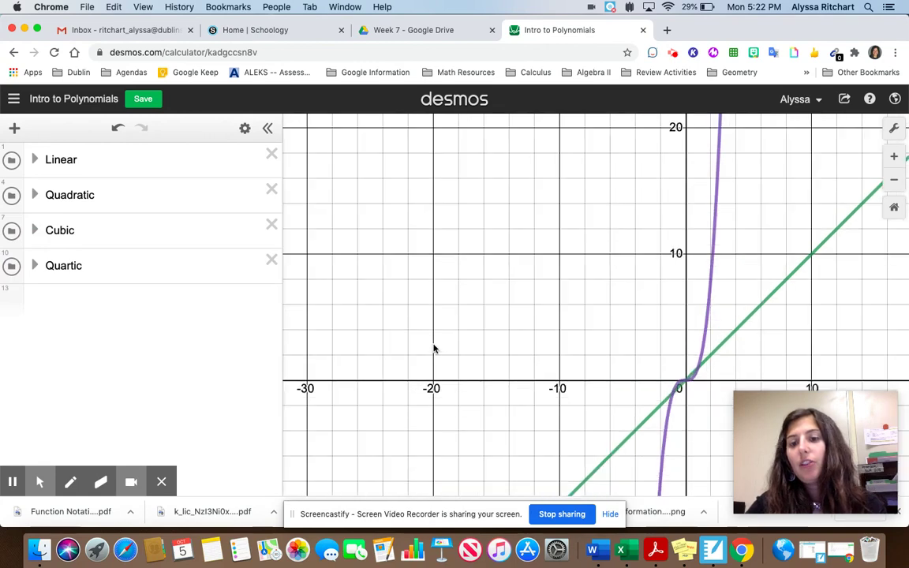
pyautogui.moveTo(523, 362); pyautogui.dragTo(436, 340)
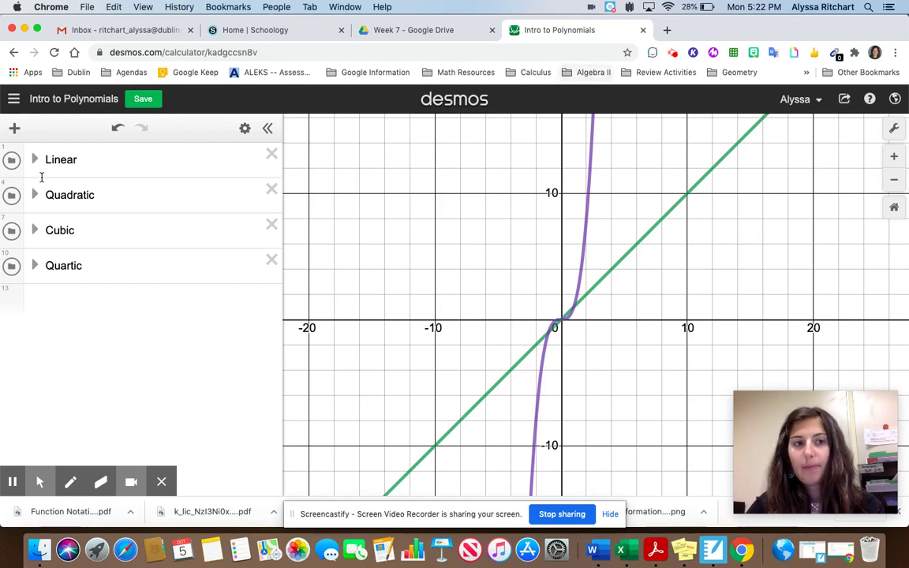
# Step: Hide the line and cubic, then overlay g(x)=x² and k(x)=x⁴ with folders collapsed
pyautogui.click(11, 159)
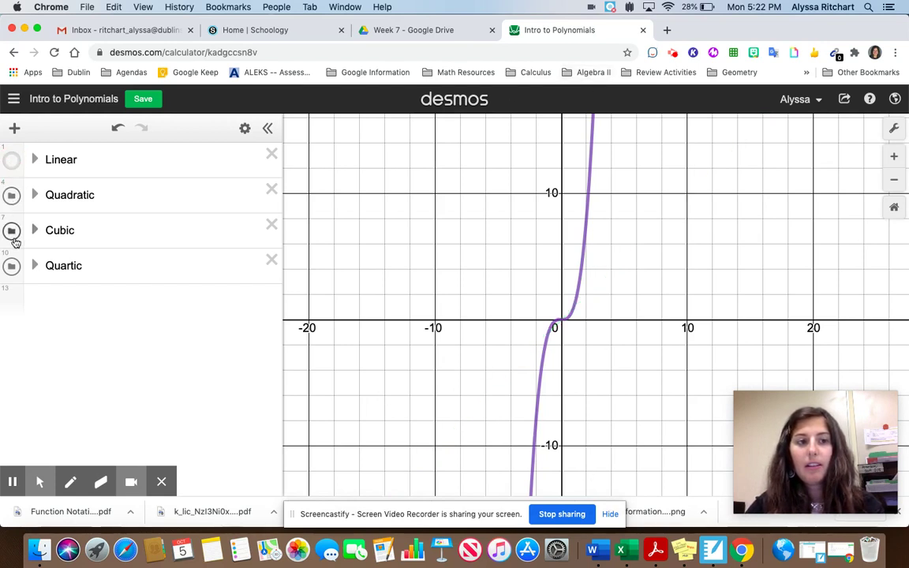
pyautogui.click(12, 230)
pyautogui.click(35, 194)
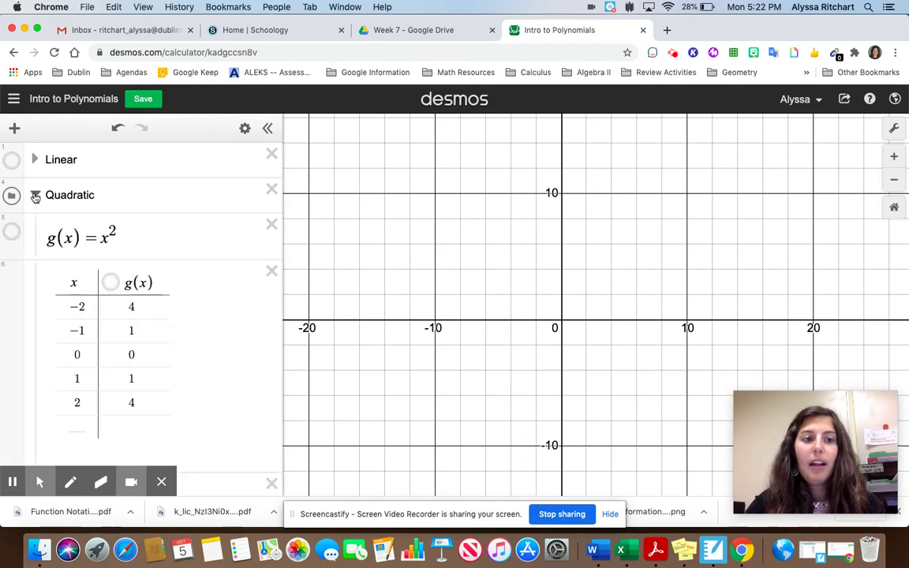
pyautogui.click(11, 231)
pyautogui.click(34, 197)
pyautogui.click(33, 266)
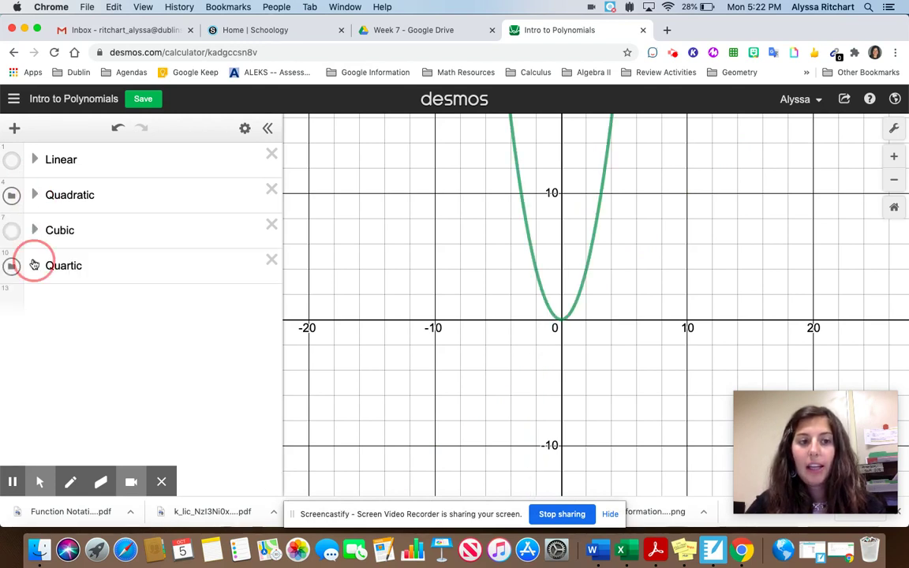
pyautogui.click(14, 305)
pyautogui.click(33, 265)
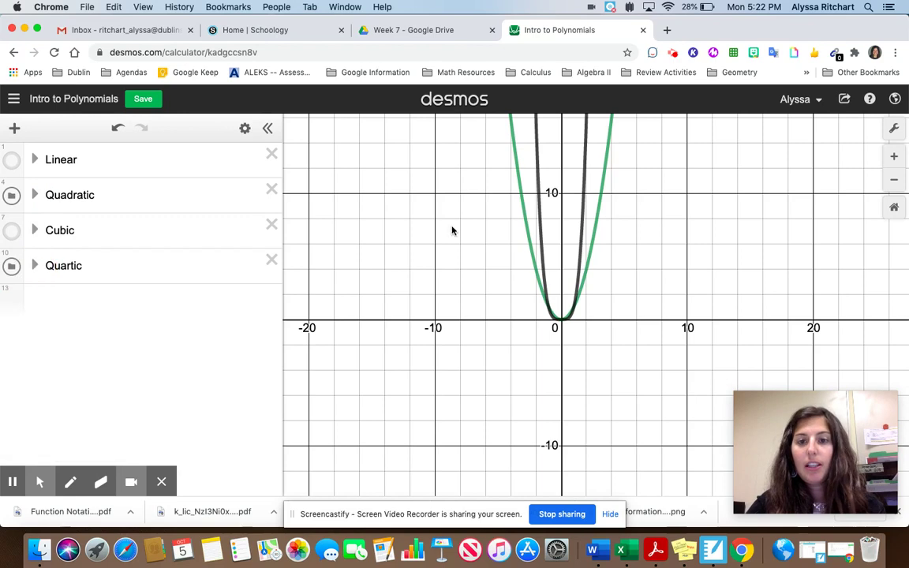
pyautogui.scroll(3, 452, 229)
pyautogui.moveTo(498, 239); pyautogui.dragTo(411, 257)
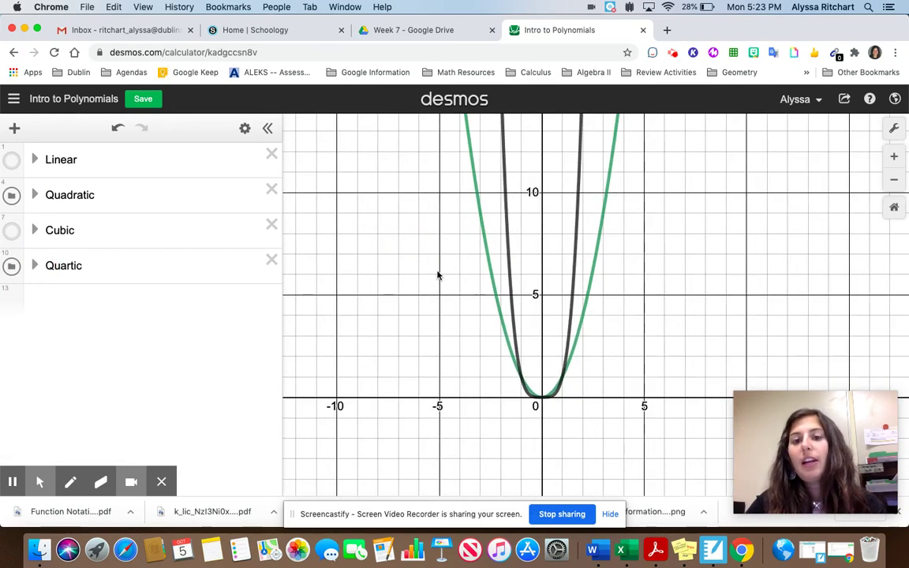